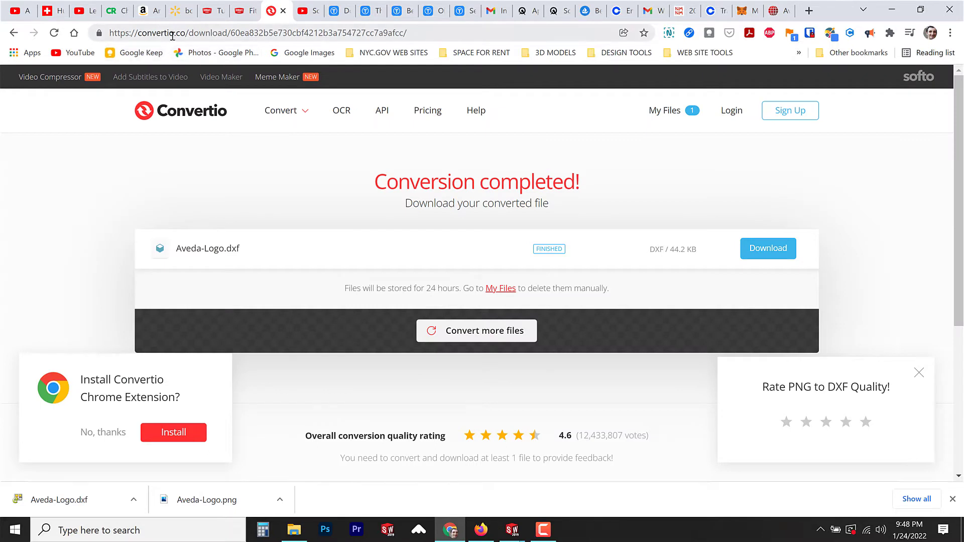
Step: Return to the Google search results and reopen the Convertio converter
left_click(13, 33)
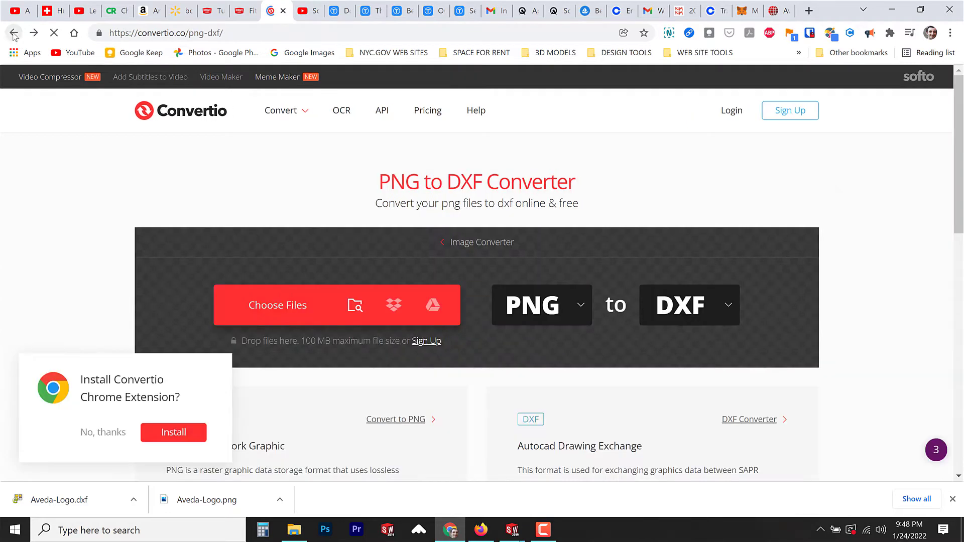
left_click(14, 33)
left_click(13, 34)
left_click(158, 312)
Step: Convert Aveda-Logo.png to DXF, producing Aveda-Logo_1.dxf
left_click(265, 307)
double_click(433, 116)
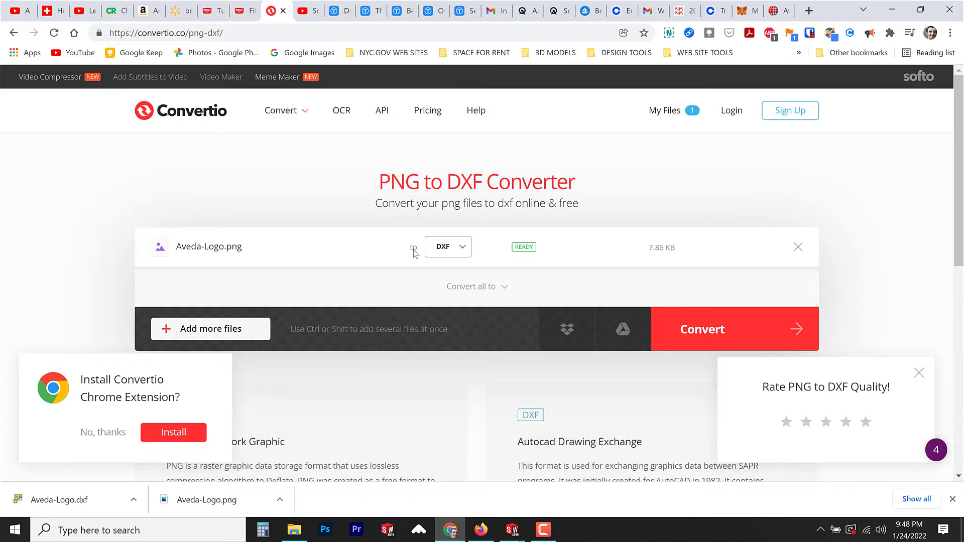
left_click(713, 329)
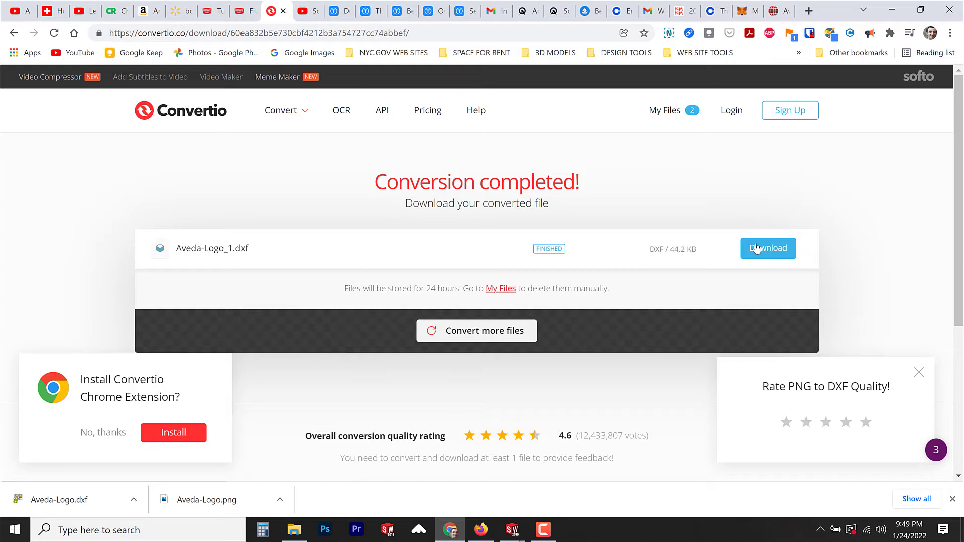
Step: Bring the AVEDA PRODUCT HOLDER part window forward and select a face on the holder
mouse_move(512, 530)
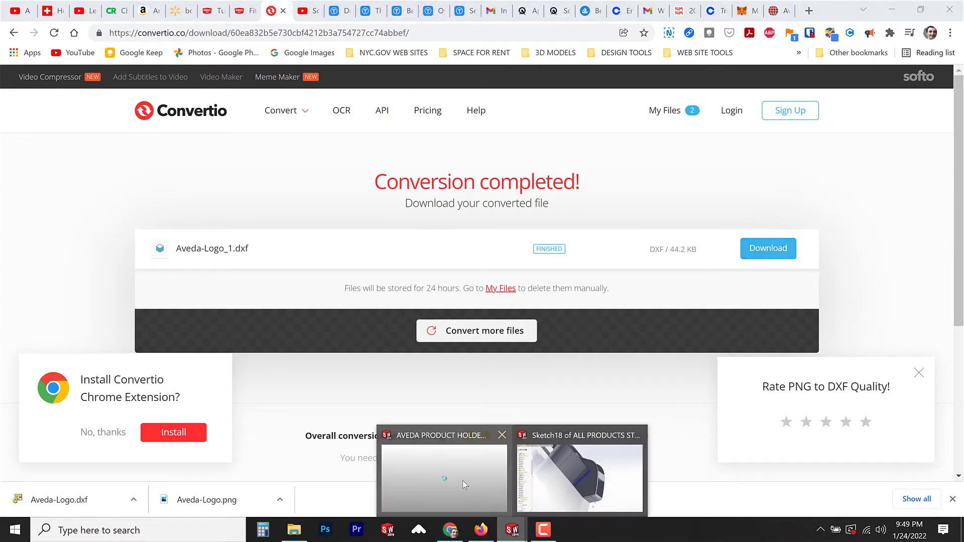
left_click(462, 482)
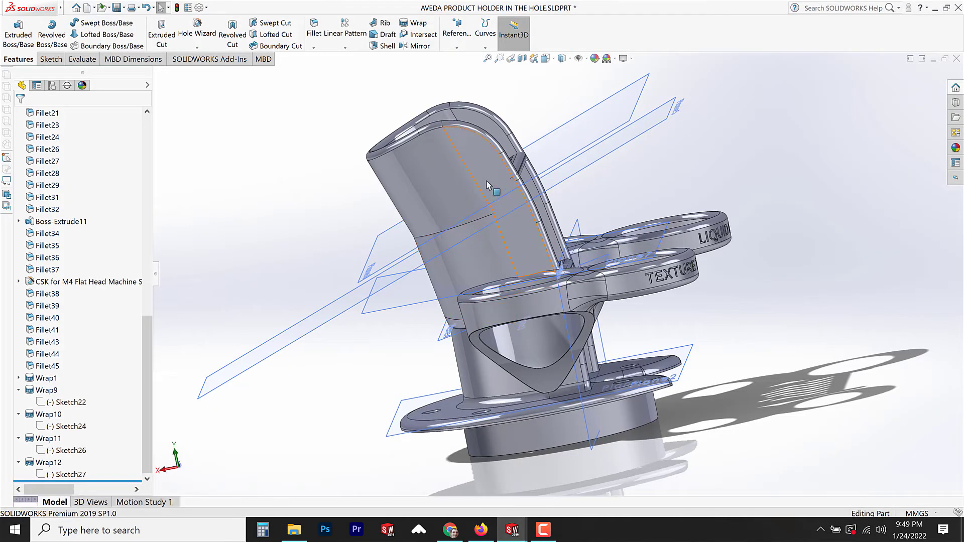
left_click(481, 163)
Step: Start a DXF/DWG import of Aveda-Logo.dxf into the holder part
mouse_move(60, 11)
left_click(122, 8)
left_click(146, 355)
double_click(435, 157)
Step: Set the imported data units to millimetres
left_click(542, 402)
left_click(247, 141)
left_click(247, 173)
left_click(546, 404)
Step: Define a new sketch origin on the logo preview and finish importing the lettering as a sketch
left_click(261, 193)
left_click(371, 297)
left_click(324, 191)
left_click(601, 404)
scroll(513, 291, "up", 5)
scroll(514, 290, "up", 8)
scroll(630, 249, "down", 4)
scroll(630, 249, "up", 3)
scroll(630, 250, "down", 1)
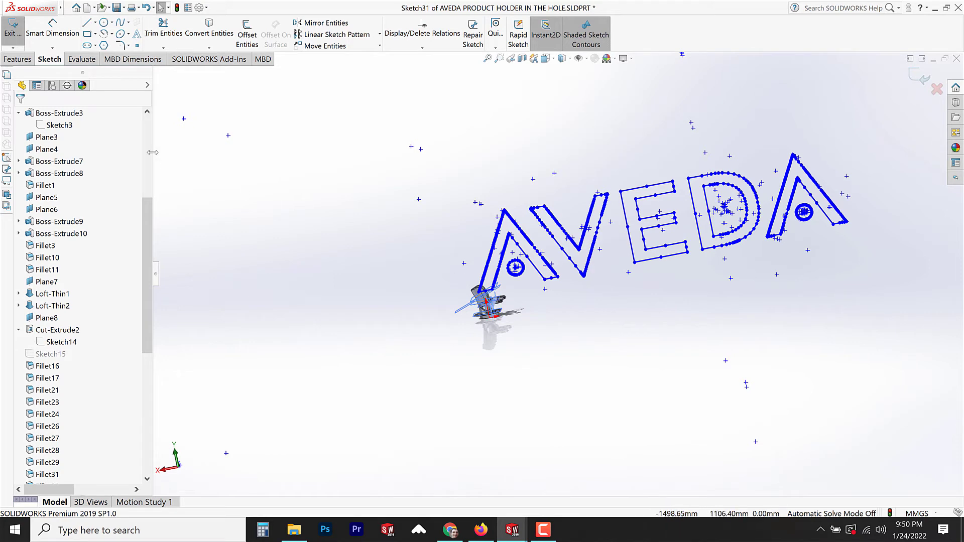
Step: Scale the whole AVEDA sketch down by a factor of 0.1 about a sketch endpoint
left_click(380, 46)
left_click(315, 96)
mouse_move(380, 128)
left_mouse_down()
mouse_move(526, 201)
mouse_move(880, 319)
left_mouse_up()
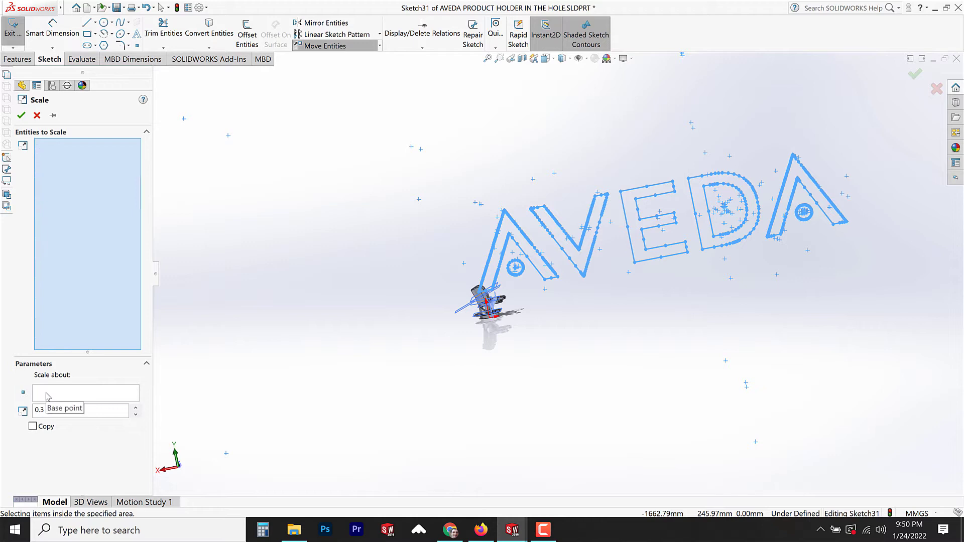
left_click(48, 396)
scroll(480, 294, "down", 5)
scroll(518, 284, "down", 6)
left_click(549, 263)
left_click(135, 414)
left_click(135, 415)
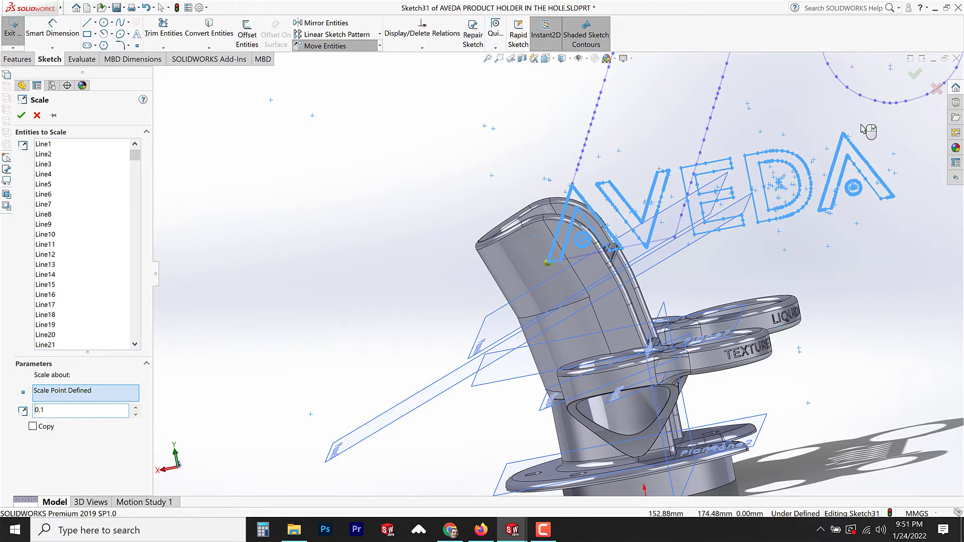
left_click(21, 116)
Step: Rescale the AVEDA lettering with factor 0.3 about a point lower on the part
left_click(379, 45)
left_click(324, 94)
mouse_move(505, 132)
left_mouse_down()
mouse_move(631, 222)
mouse_move(925, 280)
left_mouse_up()
left_click(50, 394)
scroll(549, 266, "down", 8)
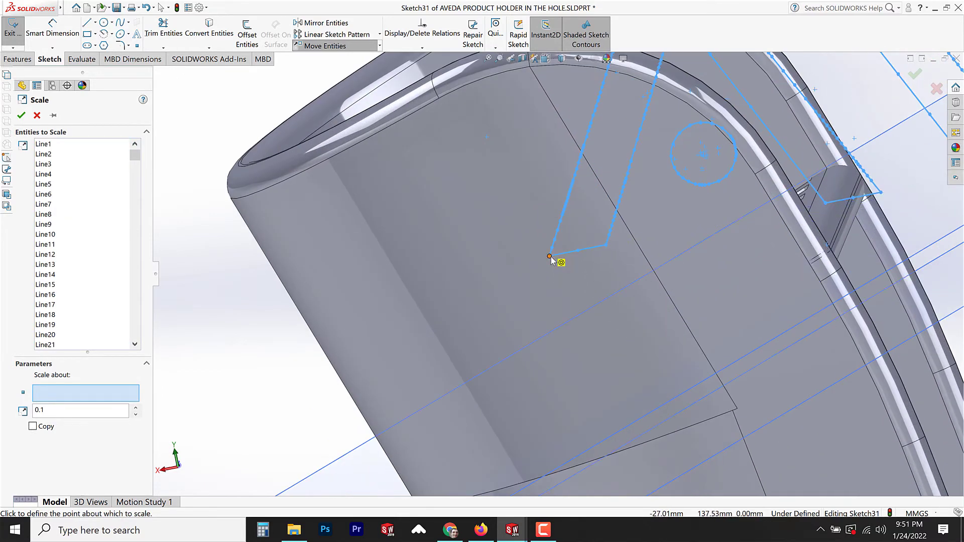
left_click(549, 256)
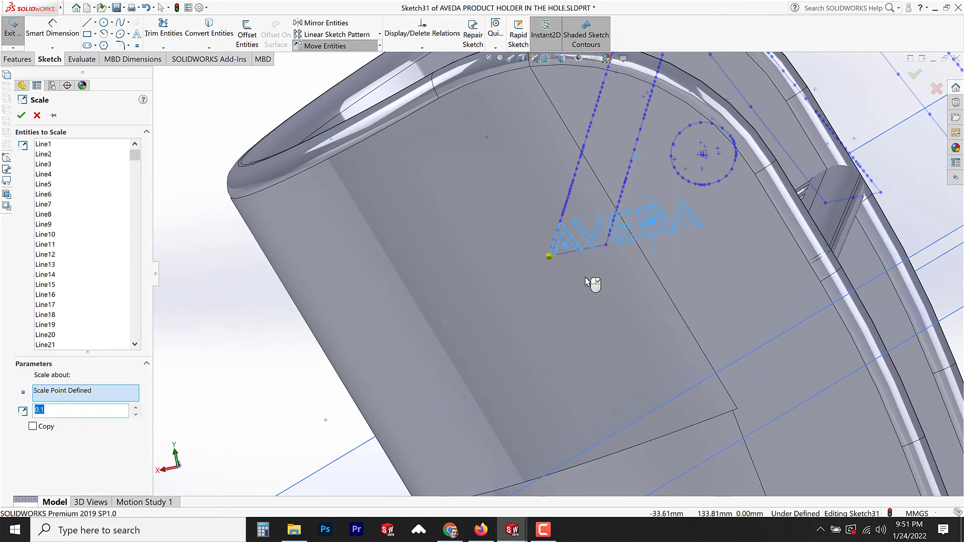
key("z")
key("z")
left_click(137, 408)
left_click(137, 408)
mouse_move(577, 327)
middle_mouse_down()
mouse_move(544, 323)
mouse_move(472, 259)
mouse_move(441, 257)
middle_mouse_up()
left_click(392, 197)
left_click(20, 116)
Step: Set up Rotate Entities on the whole AVEDA sketch with the rotation centre on the logo
left_click(380, 46)
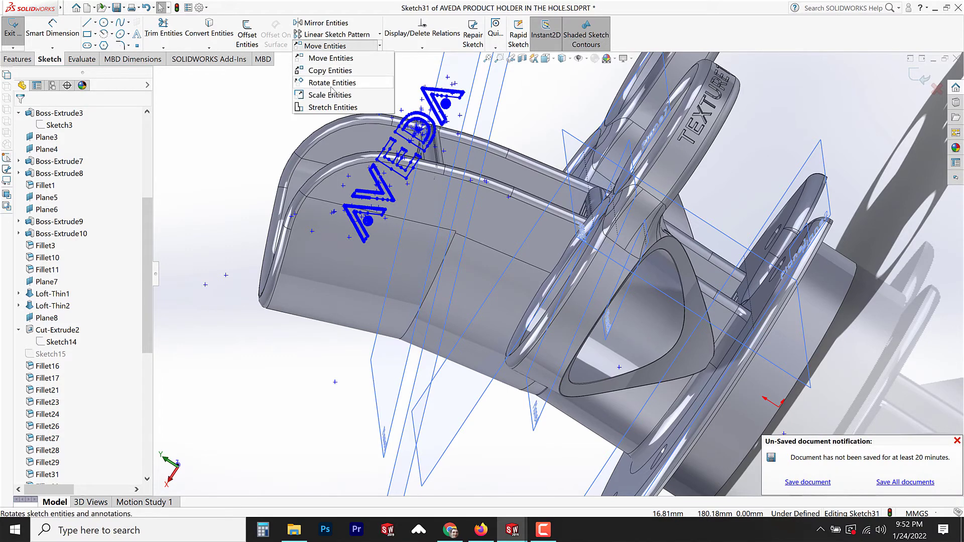
left_click(330, 84)
mouse_move(269, 77)
left_mouse_down()
mouse_move(485, 134)
mouse_move(487, 268)
left_mouse_up()
left_click(49, 410)
left_click(392, 172)
Step: Adjust the rotation angle to -69 degrees
left_click(135, 421)
left_click(135, 421)
left_click(135, 428)
left_click(135, 429)
left_click(135, 428)
left_click(135, 428)
left_click(135, 429)
left_click(135, 428)
left_click(135, 428)
left_click(135, 428)
left_click(135, 428)
left_click(135, 428)
left_click(135, 428)
left_click(135, 428)
left_click(135, 428)
left_click(135, 429)
left_click(135, 428)
left_click(135, 428)
left_click(136, 428)
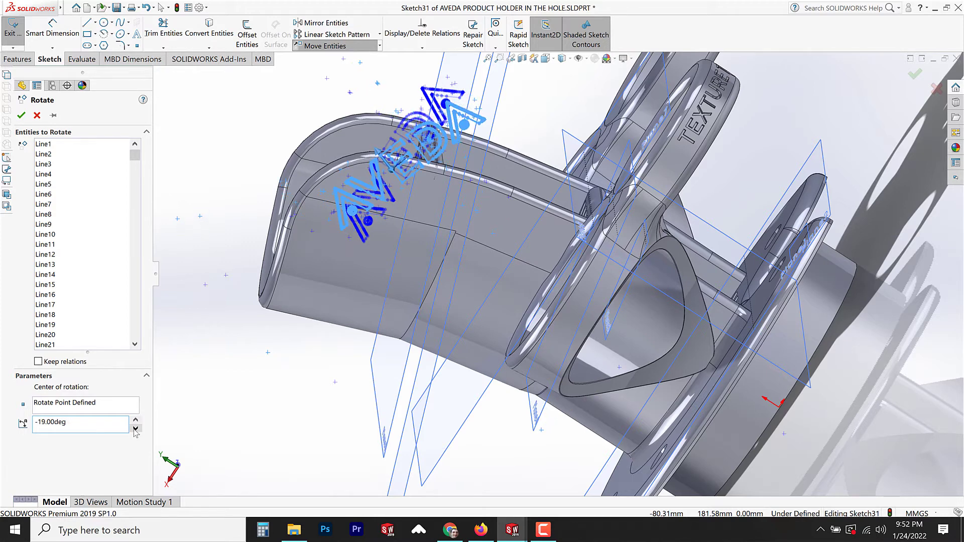
left_click(135, 428)
left_click(135, 428)
left_click(135, 428)
left_click(135, 428)
left_click(135, 428)
left_click(135, 428)
left_click(135, 428)
left_click(135, 428)
left_click(135, 428)
left_click(135, 428)
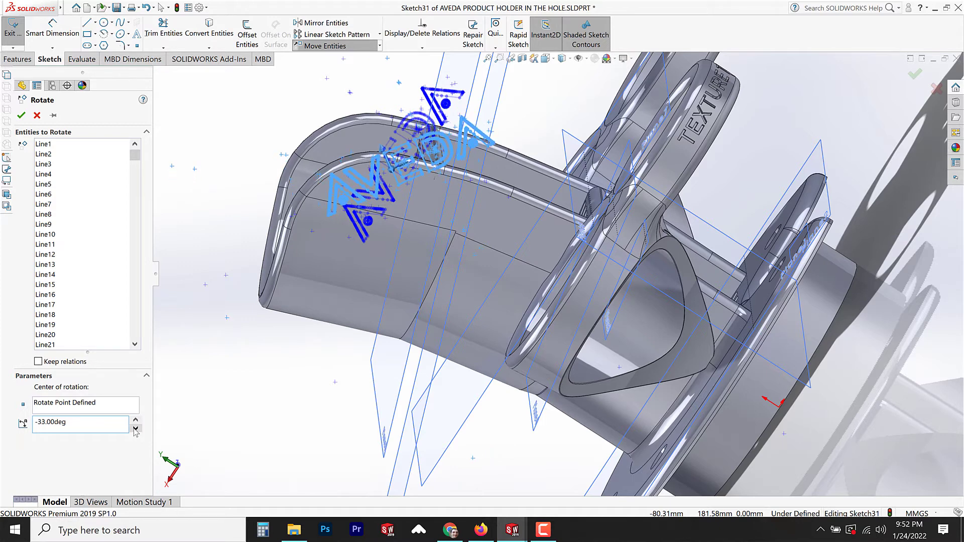
left_click(135, 428)
left_click(135, 428)
left_click(135, 428)
left_click(136, 420)
left_click(135, 421)
left_click(136, 420)
left_click(135, 421)
left_click(135, 421)
left_click(135, 421)
left_click(135, 420)
left_click(136, 421)
left_click(135, 420)
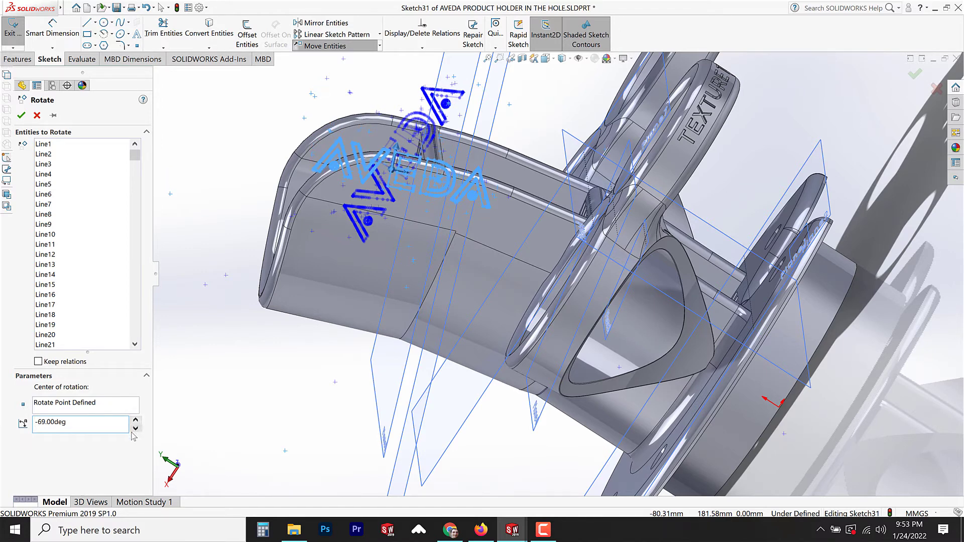
Step: Apply the rotation, then move the AVEDA sketch from the A's corner onto the holder's upright surface
left_click(918, 75)
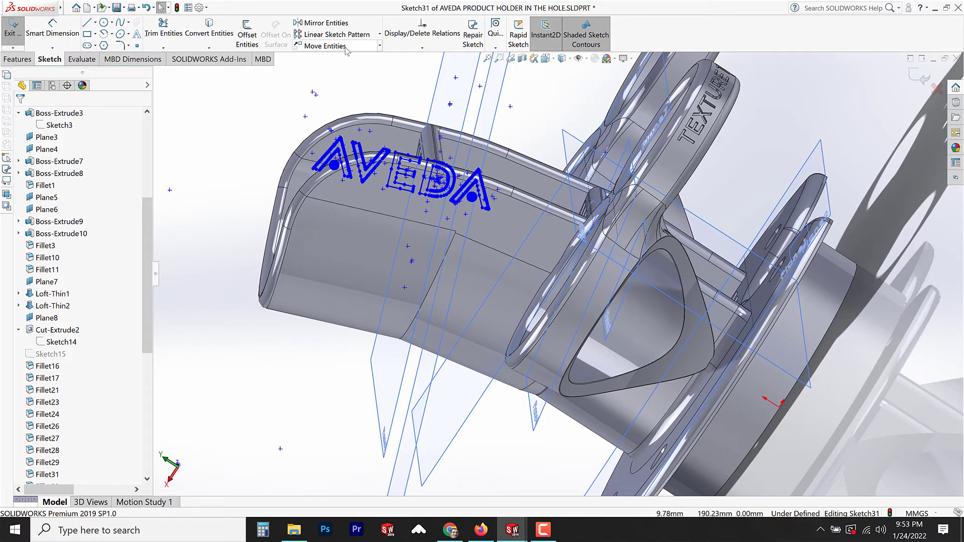
left_click(346, 48)
mouse_move(290, 76)
left_mouse_down()
mouse_move(435, 158)
mouse_move(519, 258)
left_mouse_up()
left_click(56, 433)
scroll(381, 191, "down", 3)
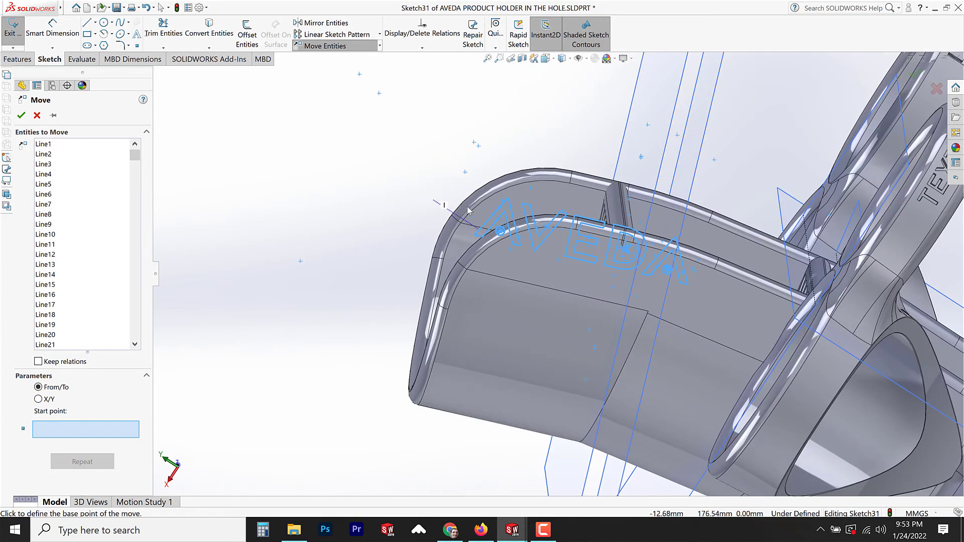
scroll(507, 254, "down", 3)
scroll(512, 276, "down", 2)
left_click(509, 278)
mouse_move(557, 336)
middle_mouse_down()
mouse_move(544, 334)
mouse_move(595, 329)
middle_mouse_up()
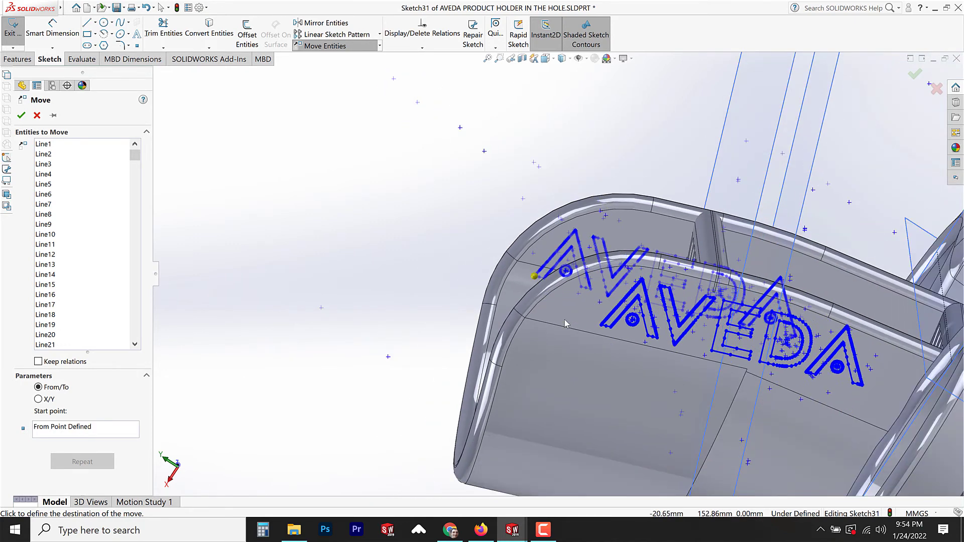
left_click(580, 327)
middle_click_drag(502, 326, 372, 314)
Step: Exit the sketch and start a 1.00 mm deboss Wrap using Sketch31
left_click(919, 76)
scroll(134, 376, "down", 3)
scroll(134, 376, "down", 6)
left_click(59, 475)
left_click(412, 23)
left_click(51, 147)
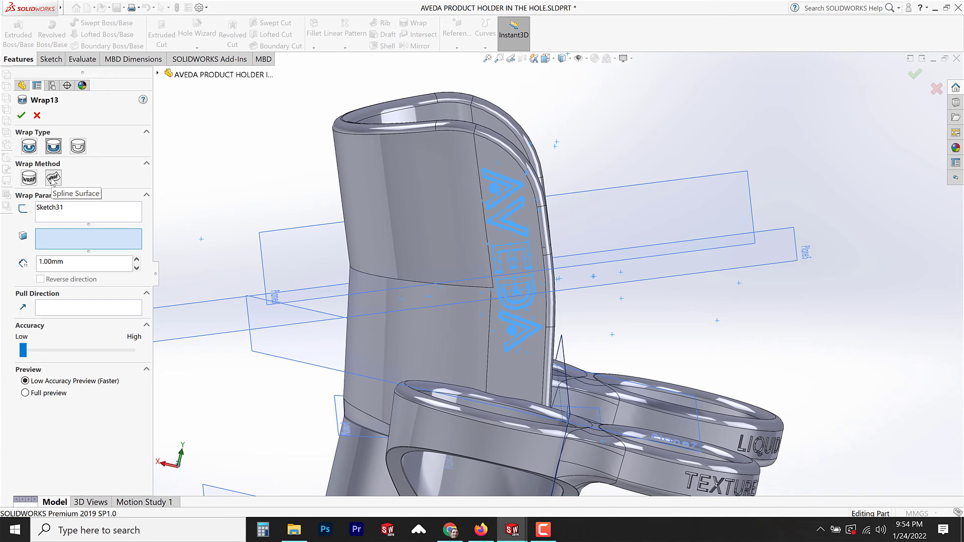